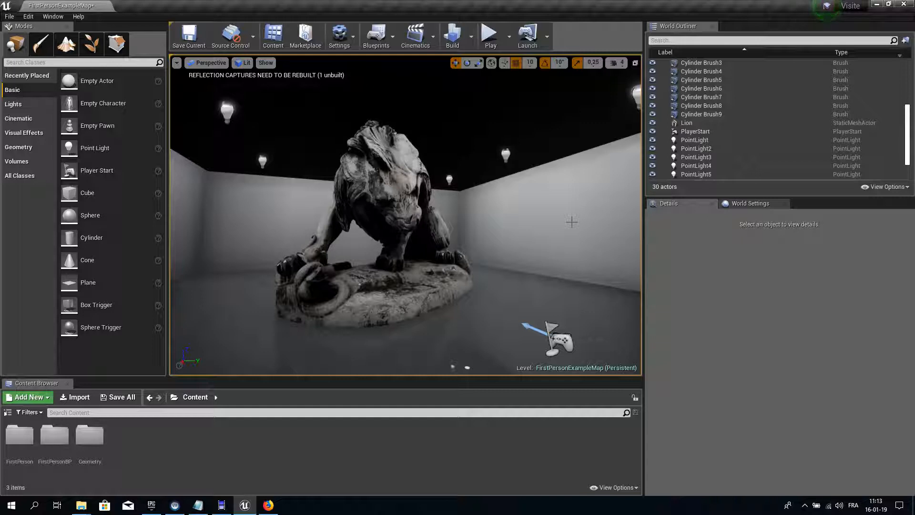
Import the MP3 file Glaciaere-Hammock-02RelaxingInTheHammock from the Musique folder into the project's Content folder and view the imported asset's details
{"action": "mouse_move", "coordinate": [81, 505]}
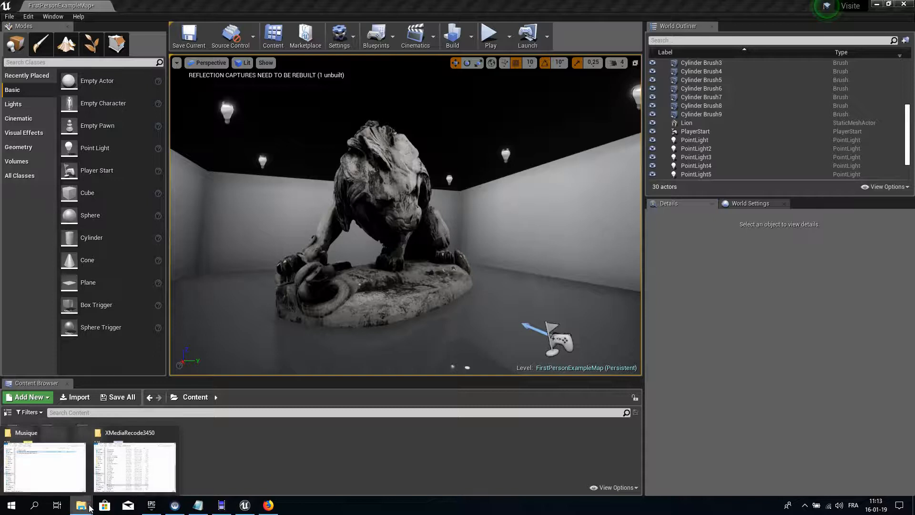
{"action": "left_click", "coordinate": [46, 460]}
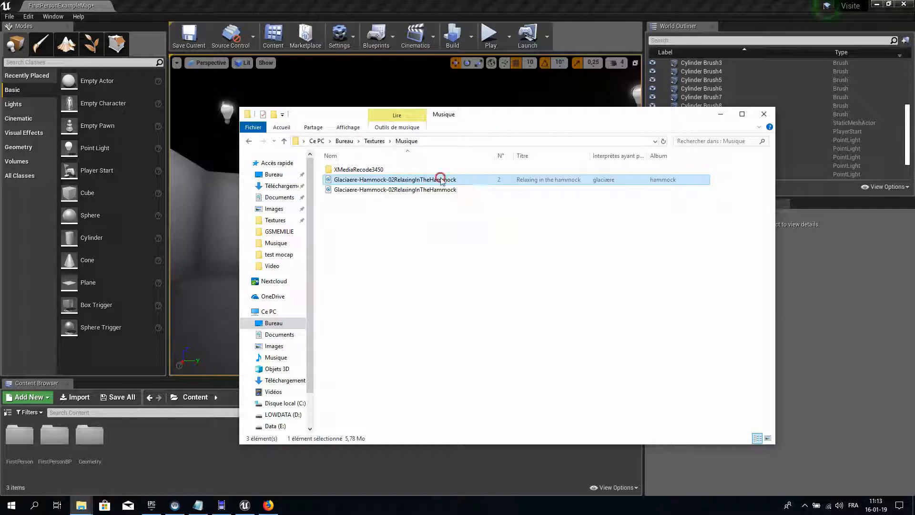
{"action": "left_click_drag", "start_coordinate": [387, 180], "coordinate": [144, 460]}
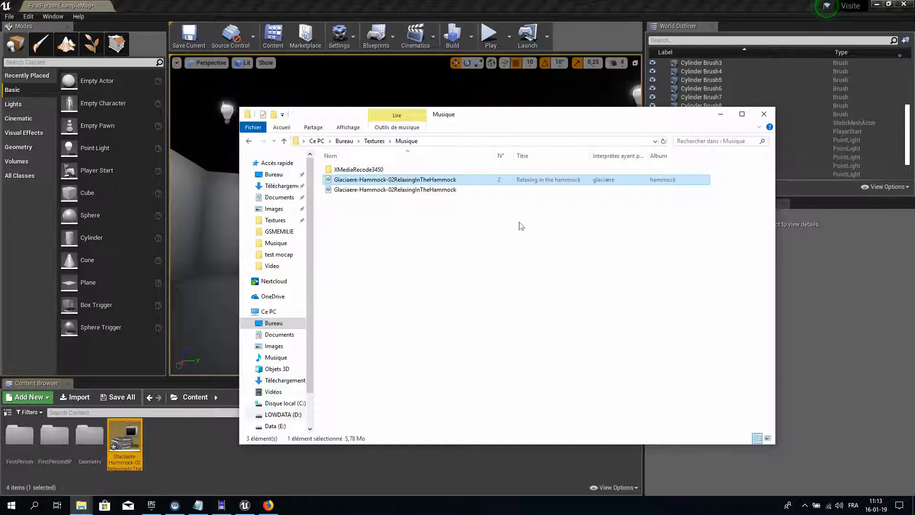
{"action": "left_click", "coordinate": [721, 114]}
{"action": "double_click", "coordinate": [124, 441]}
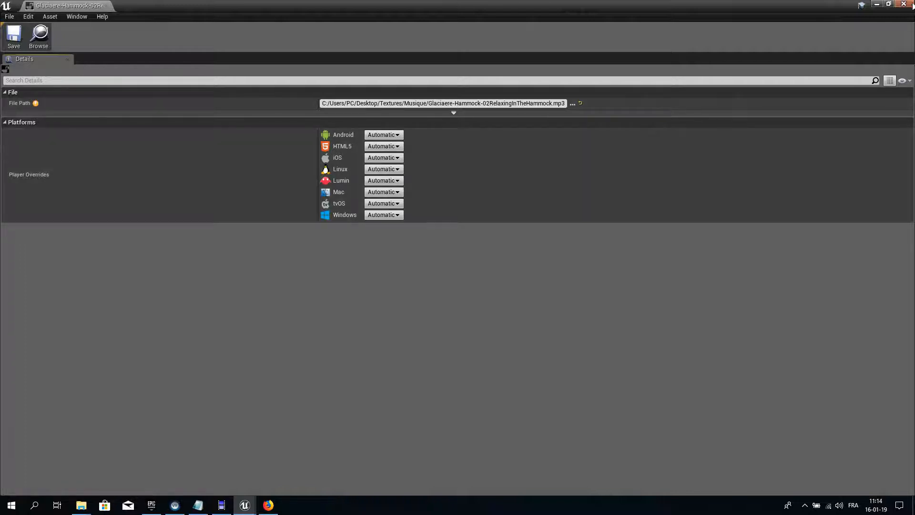
{"action": "left_click", "coordinate": [904, 4]}
Delete the imported MP3 asset from the project's Content folder
{"action": "left_click_drag", "start_coordinate": [125, 437], "coordinate": [219, 434]}
{"action": "left_click", "coordinate": [348, 447]}
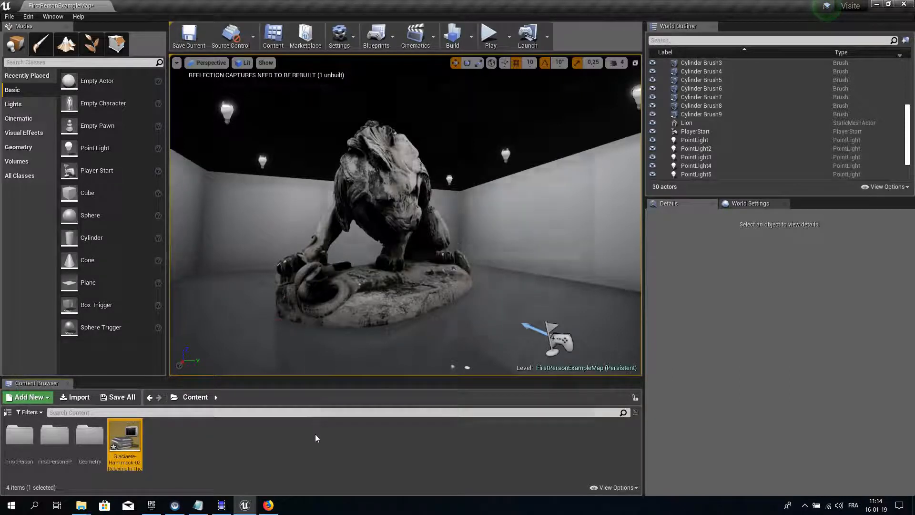
{"action": "key", "text": "Delete"}
{"action": "left_click", "coordinate": [382, 404]}
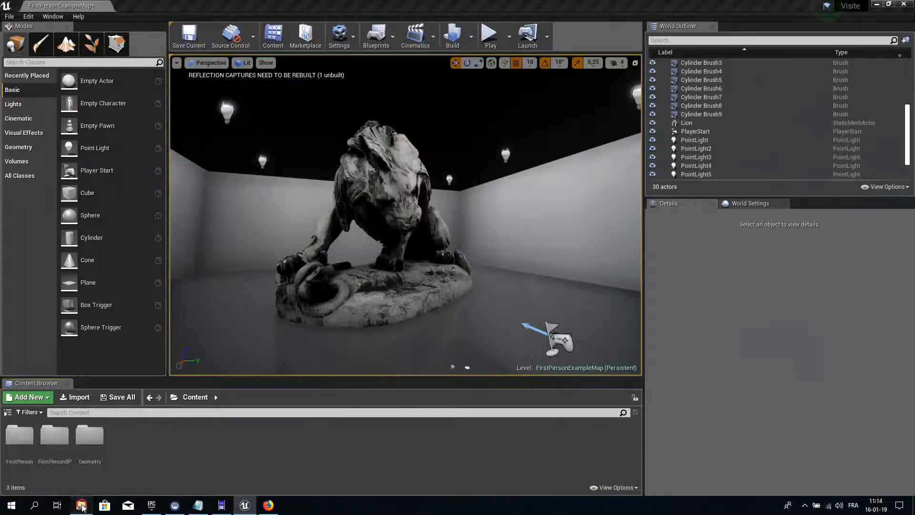
Show the XMediaRecode3450 folder's contents and switch to XMedia Recode
{"action": "mouse_move", "coordinate": [81, 506]}
{"action": "left_click", "coordinate": [110, 472]}
{"action": "left_click", "coordinate": [110, 471]}
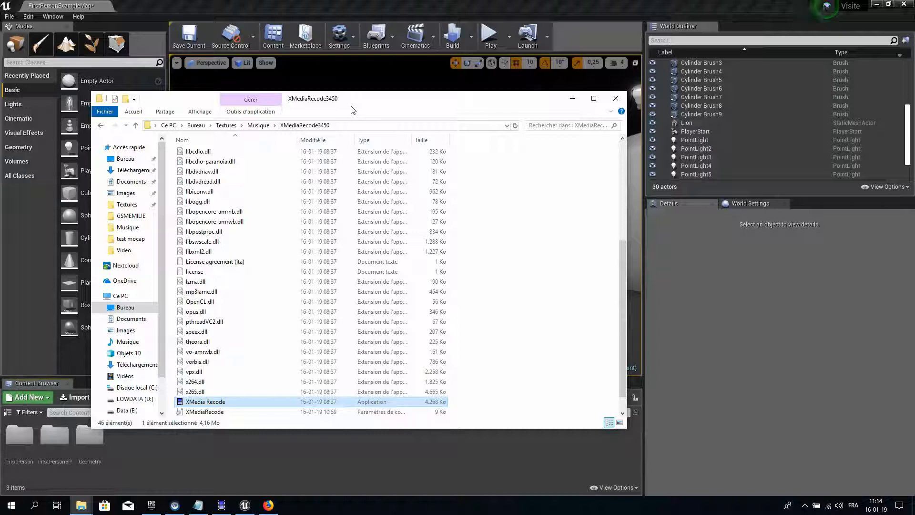
{"action": "key", "text": "Home"}
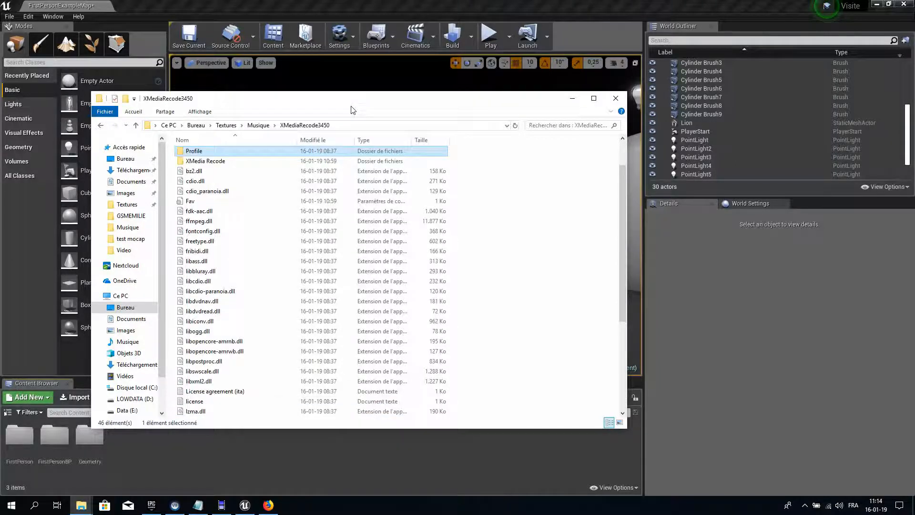
{"action": "left_click", "coordinate": [226, 506]}
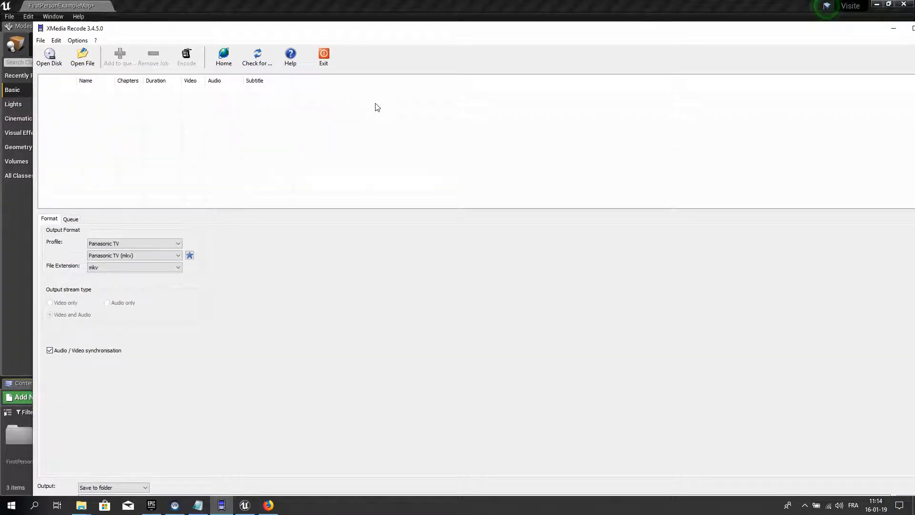
Load the MP3 file Glaciaere-Hammock-02RelaxingInTheHammock from the Musique folder into XMedia Recode's file list and select it
{"action": "mouse_move", "coordinate": [80, 505]}
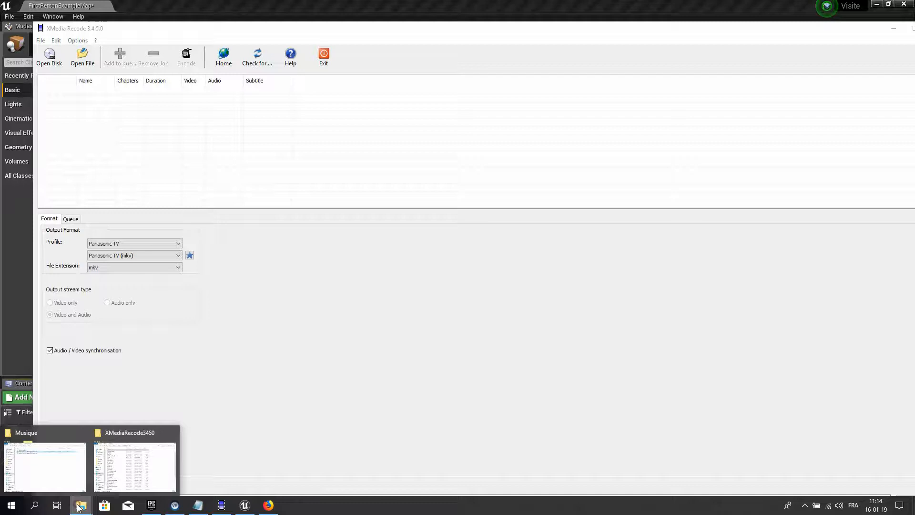
{"action": "left_click", "coordinate": [61, 475]}
{"action": "left_click_drag", "start_coordinate": [480, 122], "coordinate": [624, 172]}
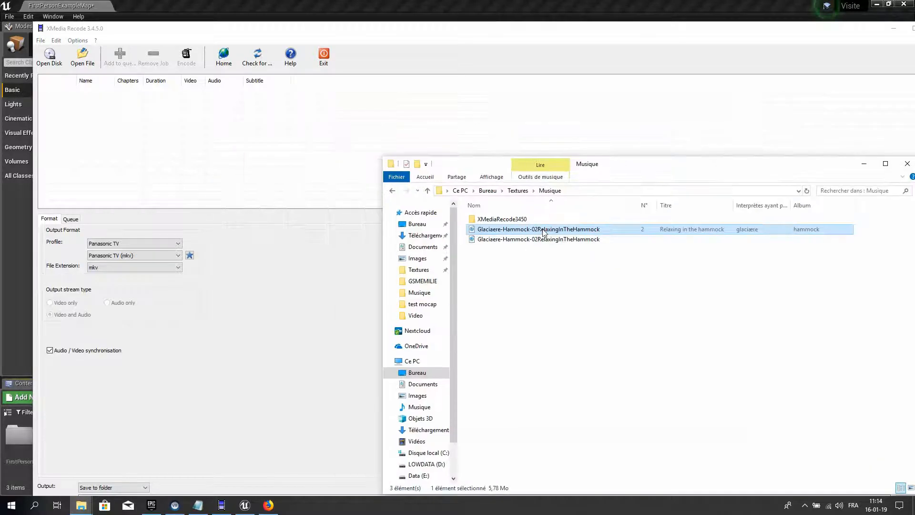
{"action": "left_click_drag", "start_coordinate": [542, 230], "coordinate": [119, 112]}
{"action": "left_click_drag", "start_coordinate": [719, 168], "coordinate": [552, 190]}
{"action": "left_click", "coordinate": [549, 180]}
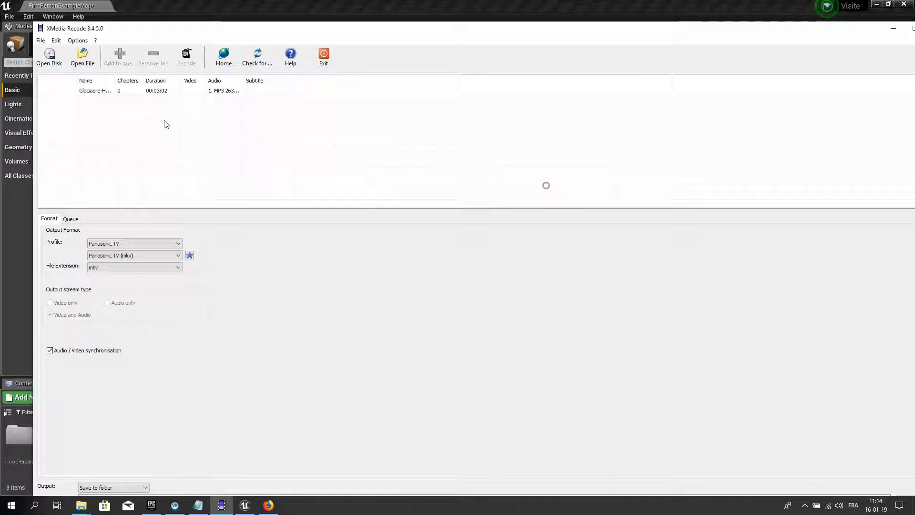
{"action": "left_click", "coordinate": [109, 94]}
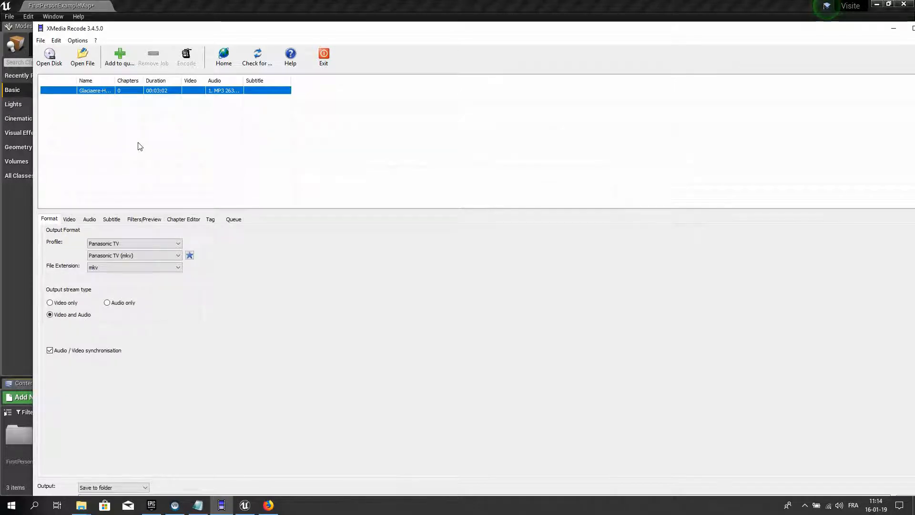
Set the output profile to Custom and the output format to WAV
{"action": "left_click", "coordinate": [162, 244]}
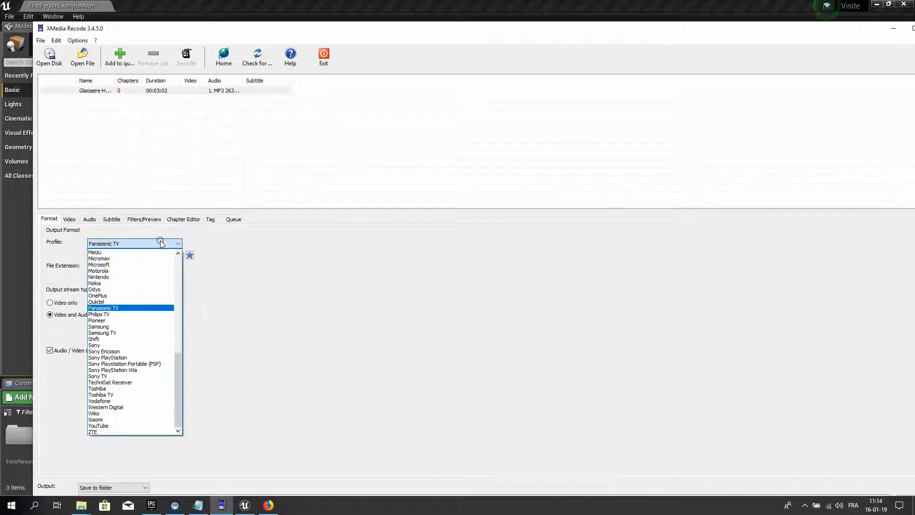
{"action": "left_click_drag", "start_coordinate": [178, 376], "coordinate": [163, 293]}
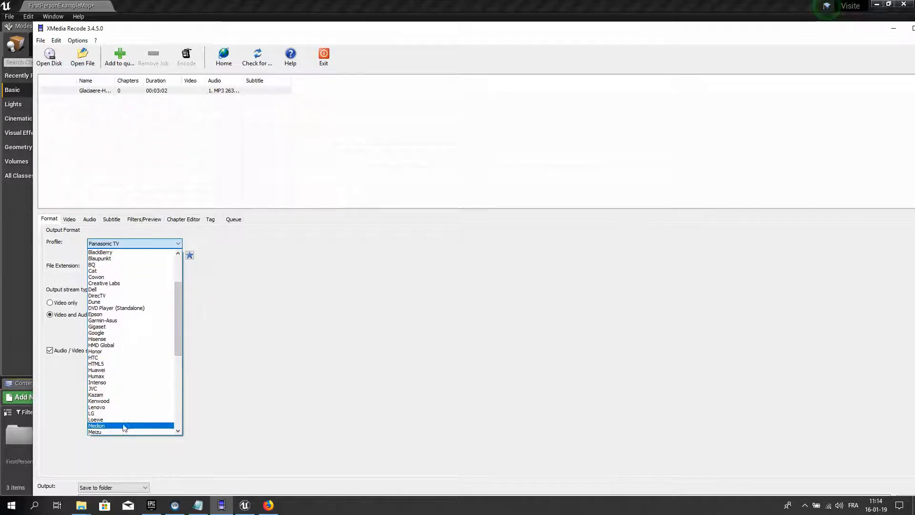
{"action": "scroll", "coordinate": [110, 368], "scroll_direction": "down", "scroll_amount": 5}
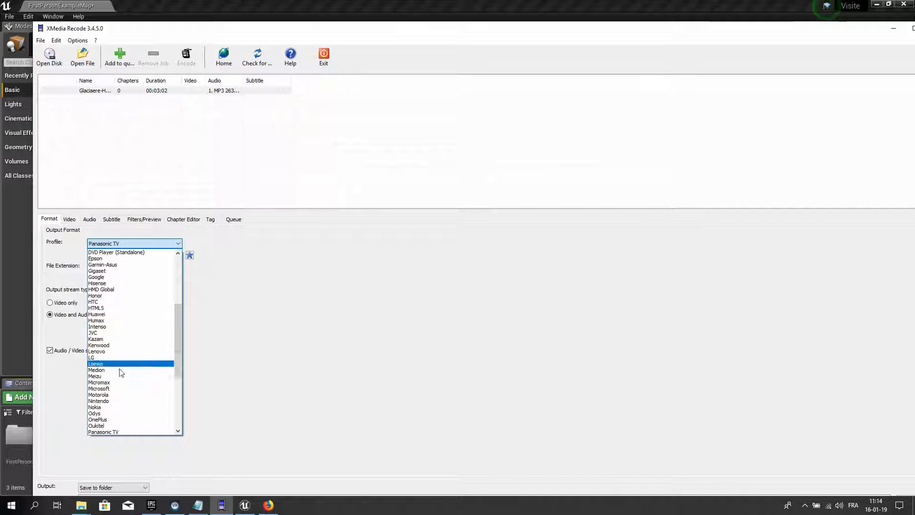
{"action": "scroll", "coordinate": [109, 357], "scroll_direction": "down", "scroll_amount": 2}
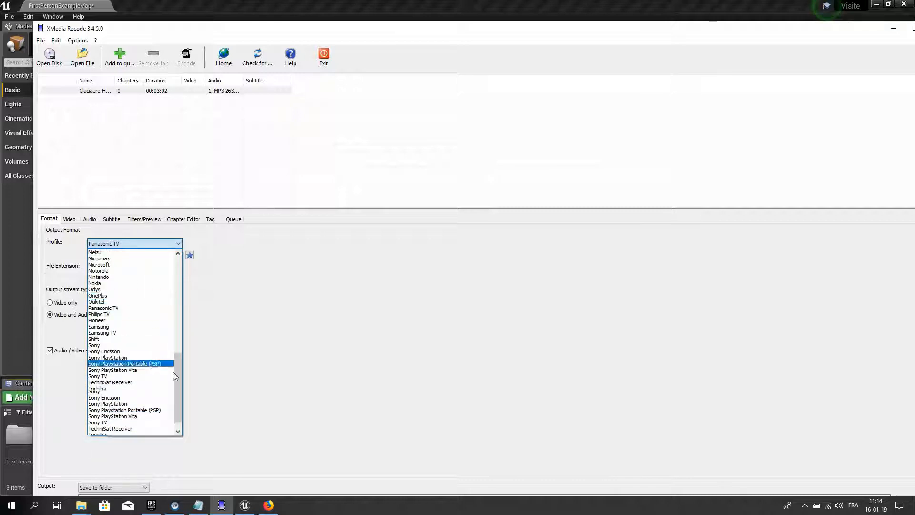
{"action": "left_click_drag", "start_coordinate": [178, 380], "coordinate": [184, 255]}
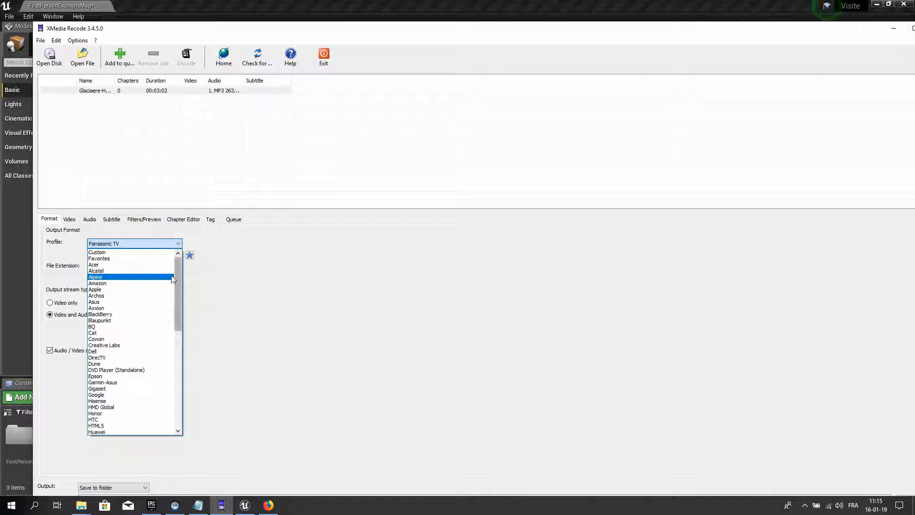
{"action": "left_click_drag", "start_coordinate": [176, 282], "coordinate": [182, 398]}
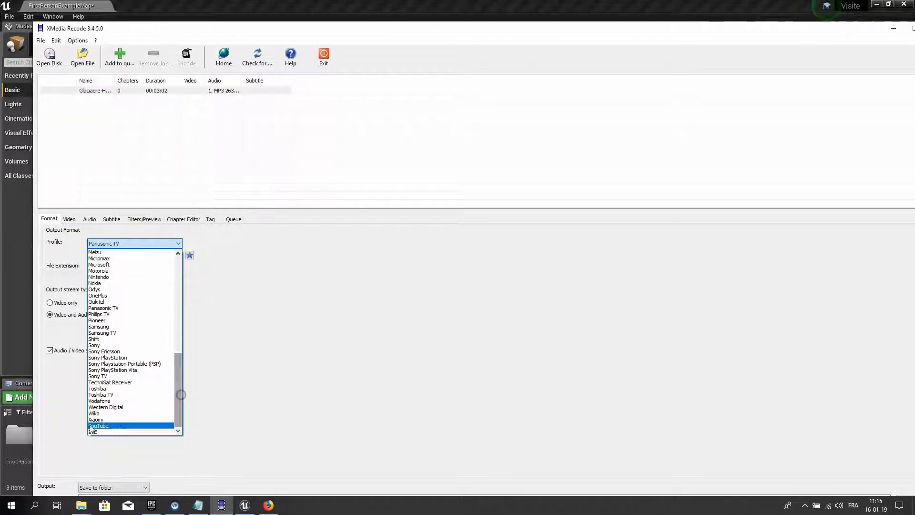
{"action": "left_click_drag", "start_coordinate": [180, 412], "coordinate": [194, 294]}
{"action": "left_click", "coordinate": [116, 252]}
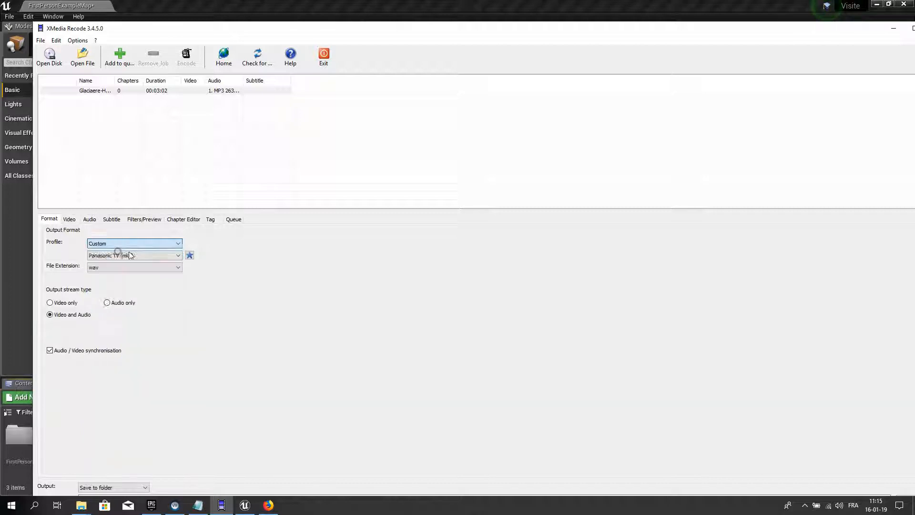
{"action": "left_click", "coordinate": [134, 255]}
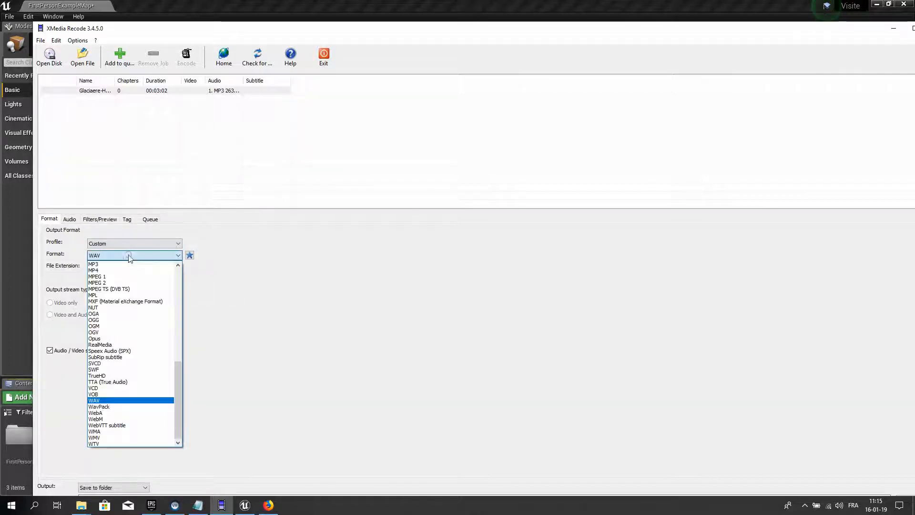
{"action": "left_click", "coordinate": [114, 401]}
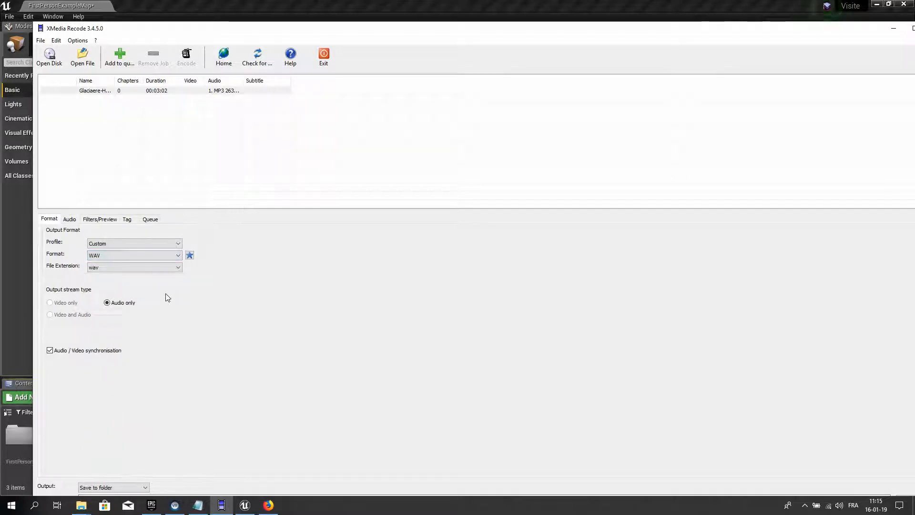
Try MPEG 1 as the output format and return it to WAV
{"action": "left_click", "coordinate": [108, 258]}
{"action": "left_click", "coordinate": [112, 277]}
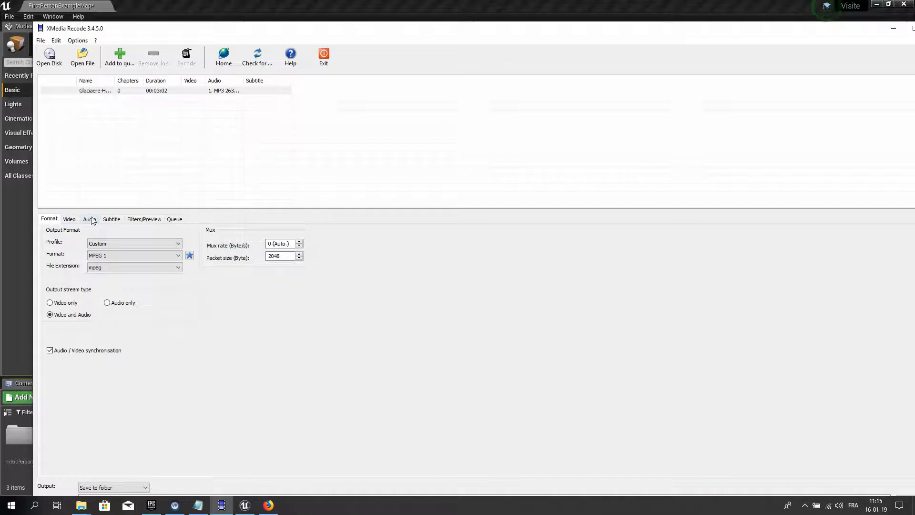
{"action": "left_click", "coordinate": [113, 257]}
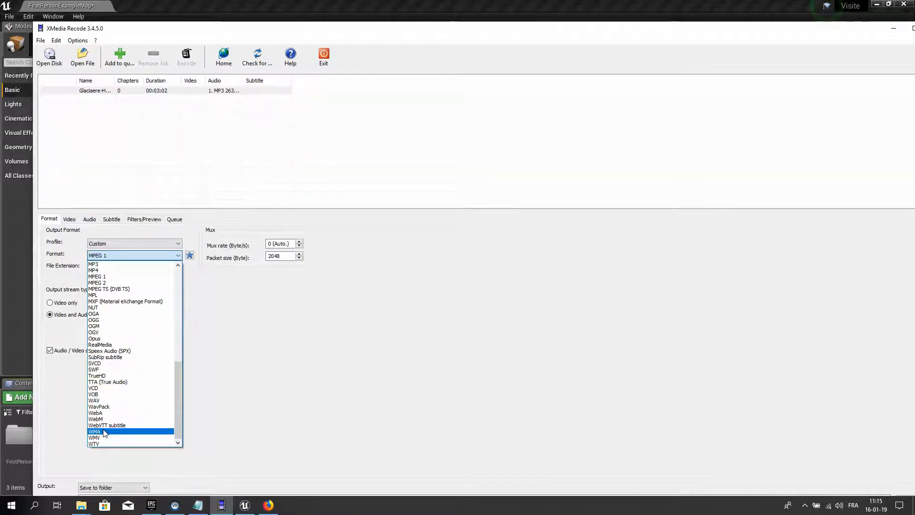
{"action": "left_click", "coordinate": [103, 401]}
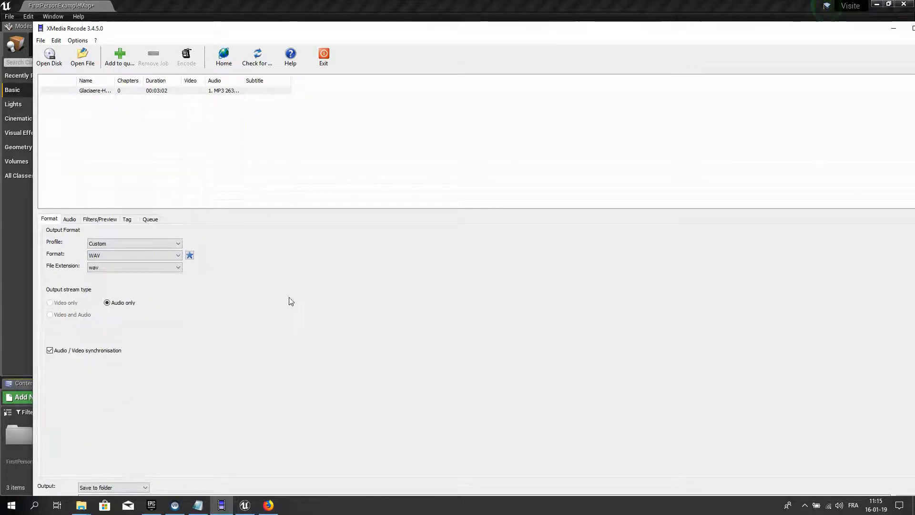
Add the loaded song to the conversion queue and show the queued jobs
{"action": "left_click", "coordinate": [98, 90]}
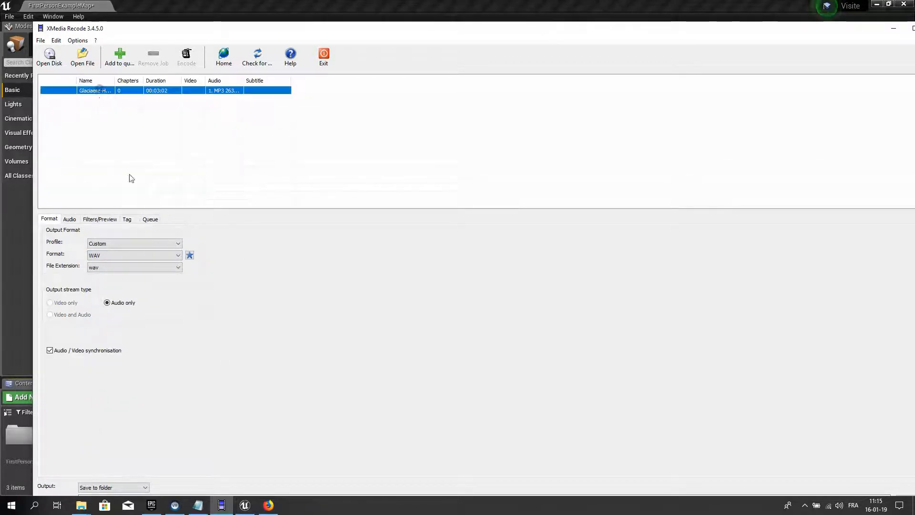
{"action": "left_click", "coordinate": [120, 54]}
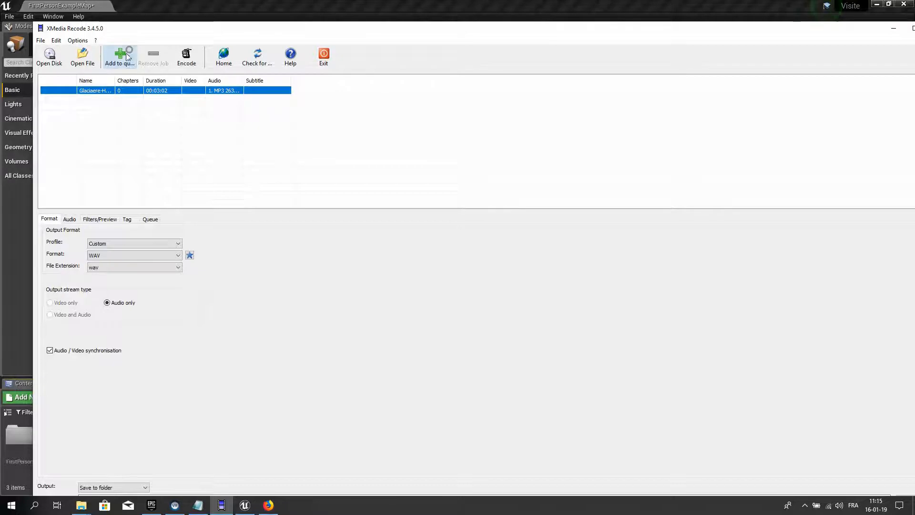
{"action": "left_click", "coordinate": [150, 219]}
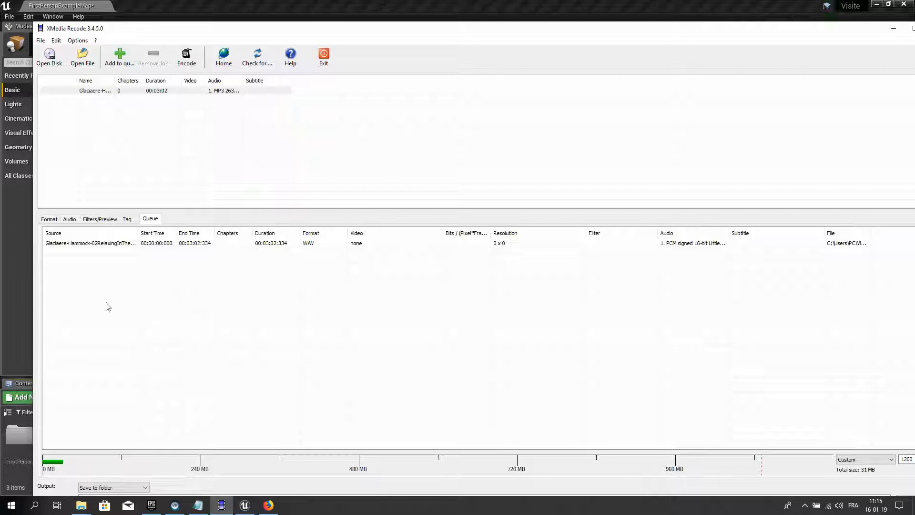
Encode the queued song and close XMedia Recode once it is done
{"action": "left_click", "coordinate": [190, 60]}
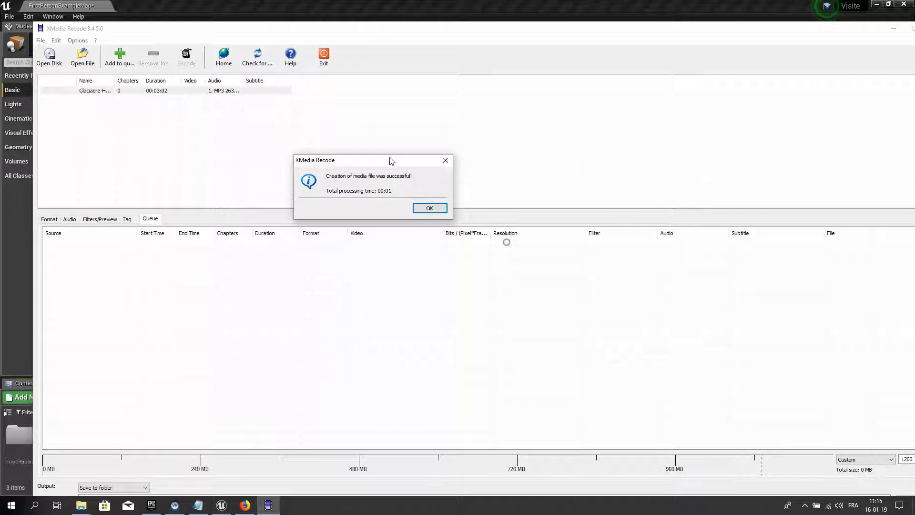
{"action": "left_click", "coordinate": [446, 161]}
{"action": "left_click_drag", "start_coordinate": [858, 29], "coordinate": [745, 36]}
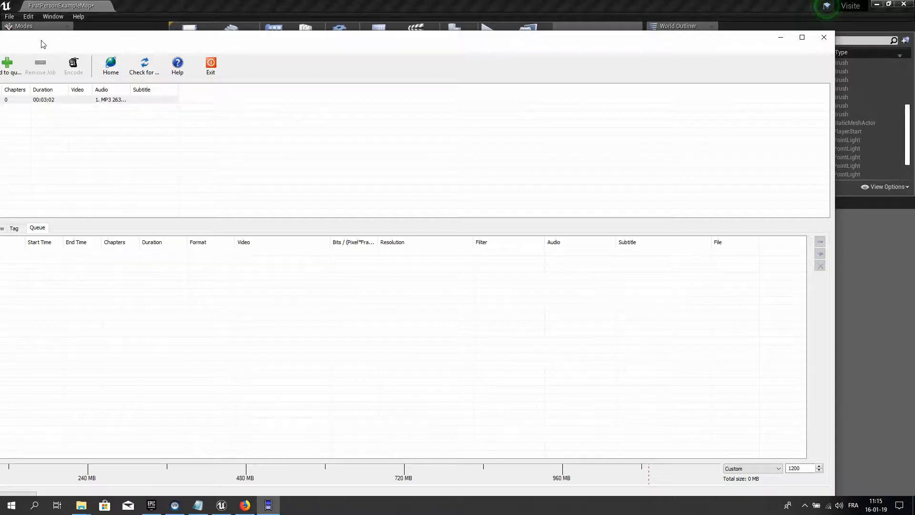
{"action": "key", "text": "alt+F4"}
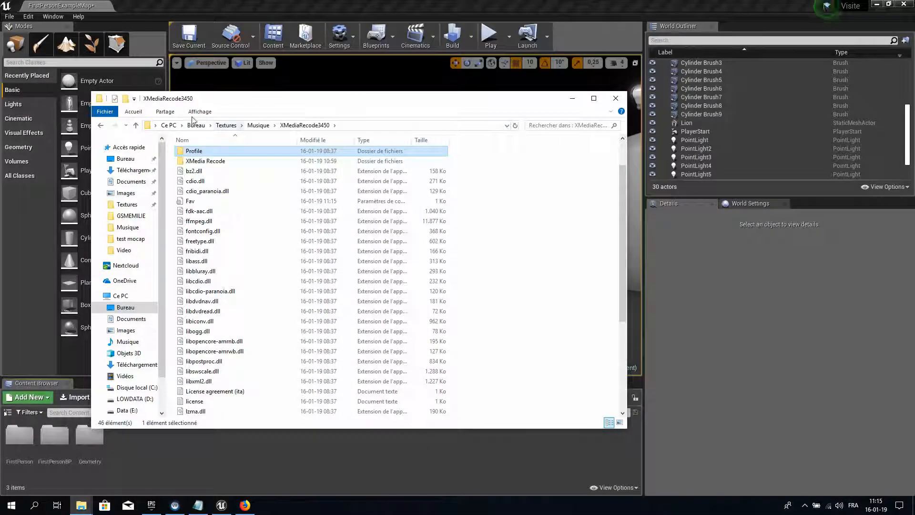
Import the converted WAV file Glaciaere-Hammock-02RelaxingInTheHammock from the Musique folder into Unreal Editor's Content folder
{"action": "left_click", "coordinate": [258, 125]}
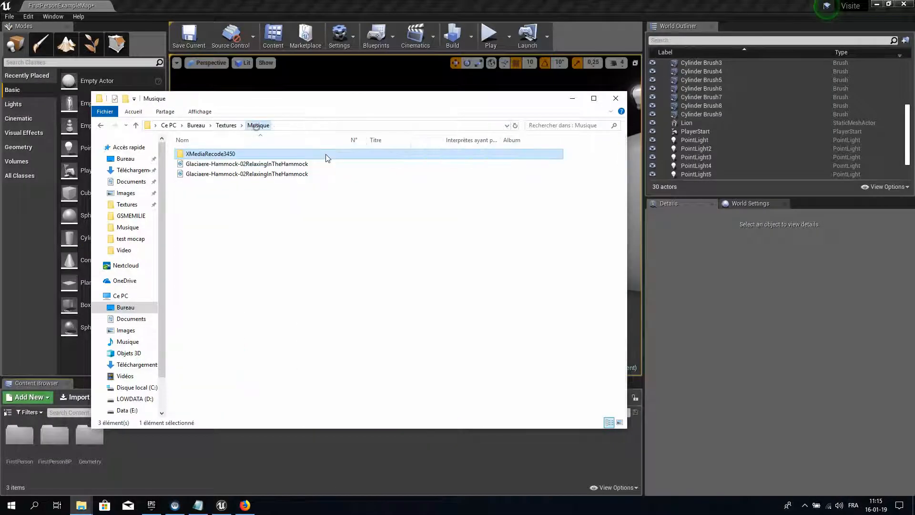
{"action": "left_click", "coordinate": [265, 174]}
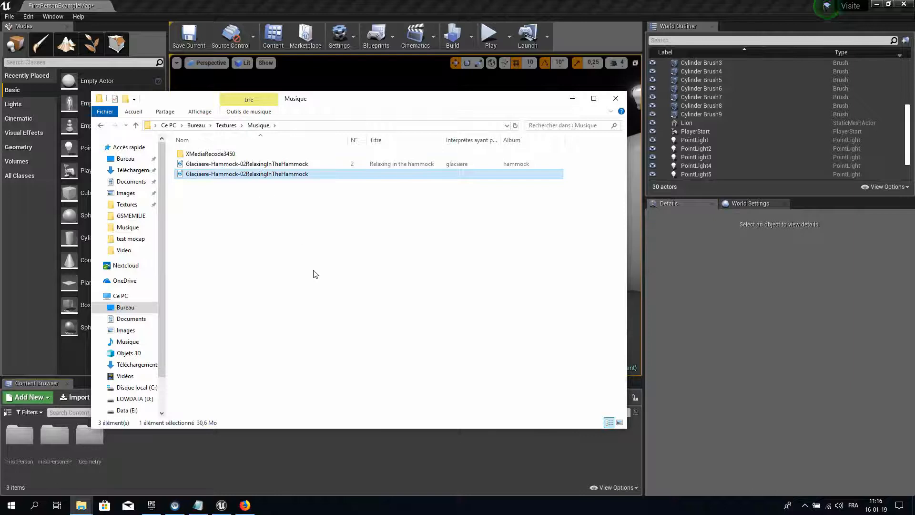
{"action": "left_click_drag", "start_coordinate": [368, 100], "coordinate": [745, 99]}
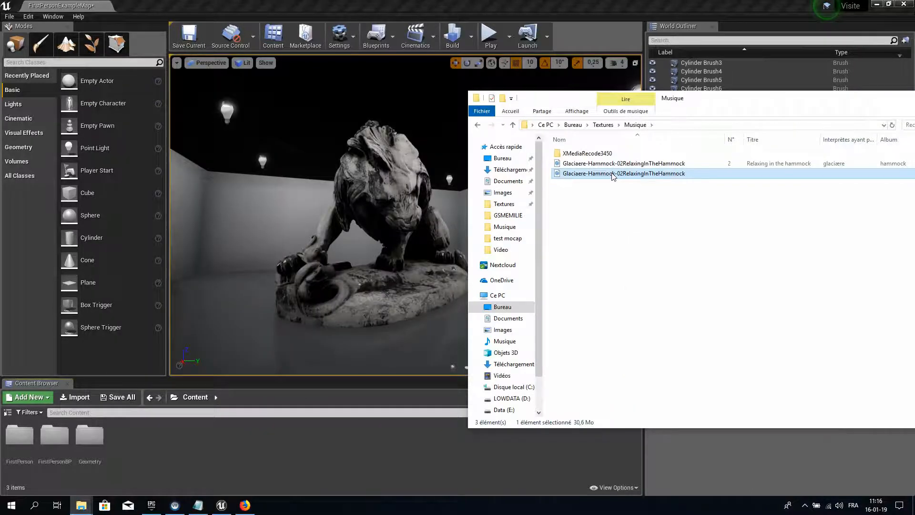
{"action": "left_click_drag", "start_coordinate": [613, 176], "coordinate": [264, 467]}
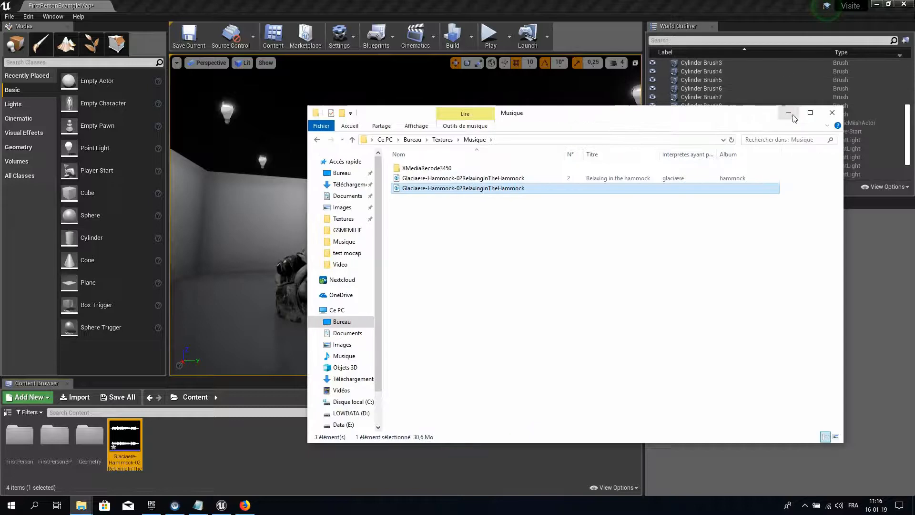
Place the imported Glaciaere-Hammock sound in the level in front of the lion statue and raise it to Z 250
{"action": "left_click", "coordinate": [794, 118]}
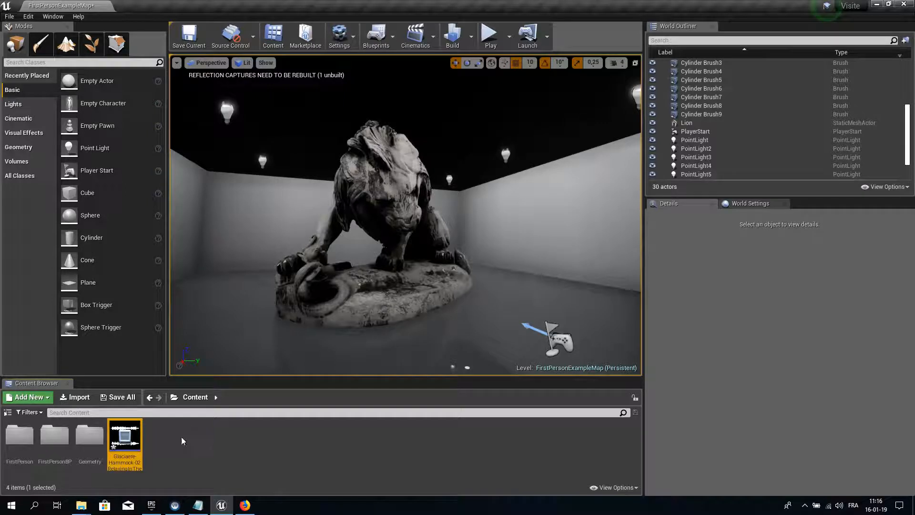
{"action": "left_click", "coordinate": [125, 436]}
{"action": "scroll", "coordinate": [393, 212], "scroll_direction": "up", "scroll_amount": 4}
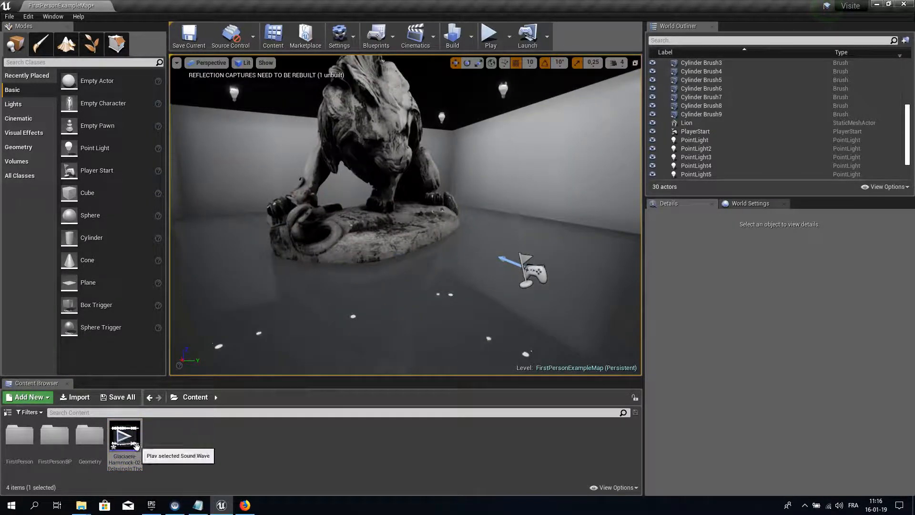
{"action": "left_click_drag", "start_coordinate": [124, 438], "coordinate": [305, 270]}
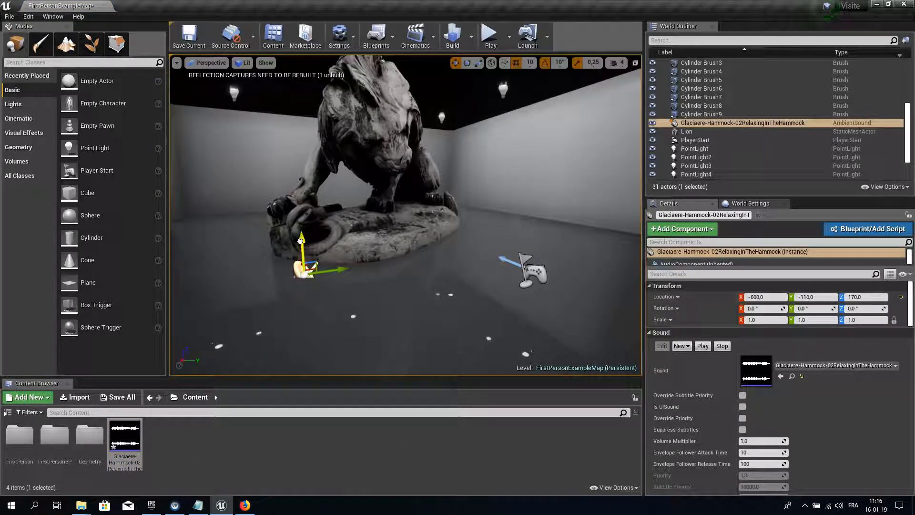
{"action": "left_click_drag", "start_coordinate": [302, 242], "coordinate": [300, 196]}
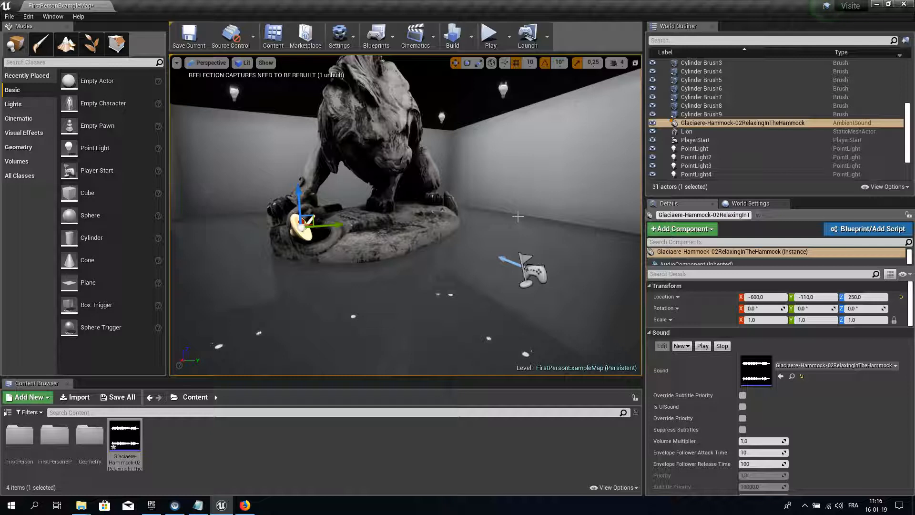
{"action": "right_click_drag", "start_coordinate": [499, 206], "coordinate": [519, 275]}
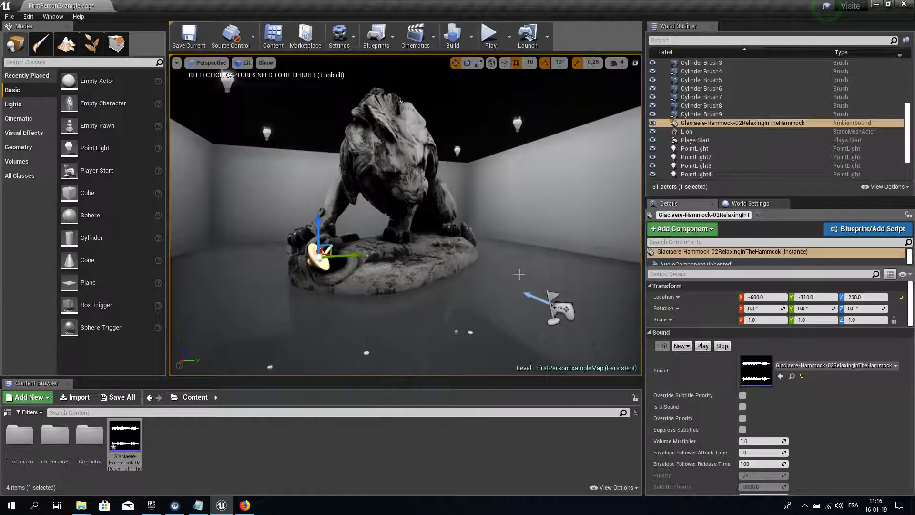
Unmute the editor's real-time audio and set its volume to maximum
{"action": "left_click", "coordinate": [339, 35]}
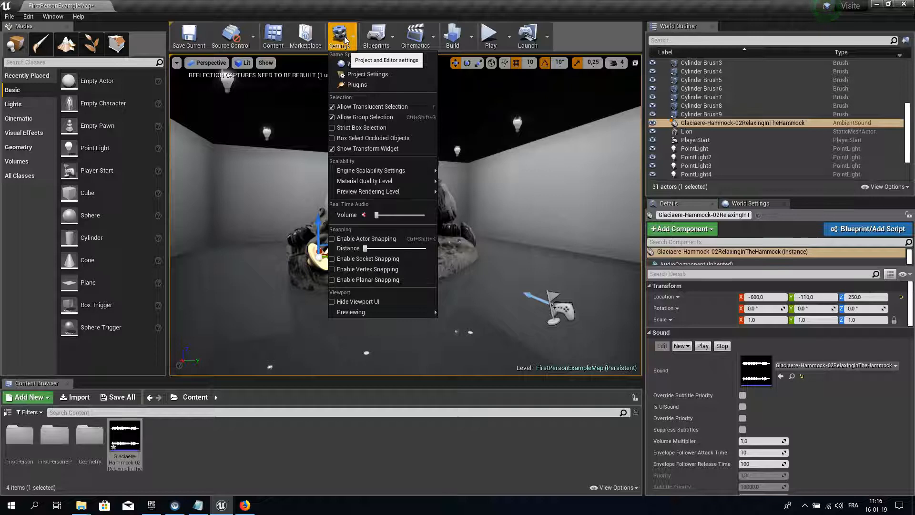
{"action": "left_click", "coordinate": [365, 215]}
{"action": "left_click", "coordinate": [423, 214]}
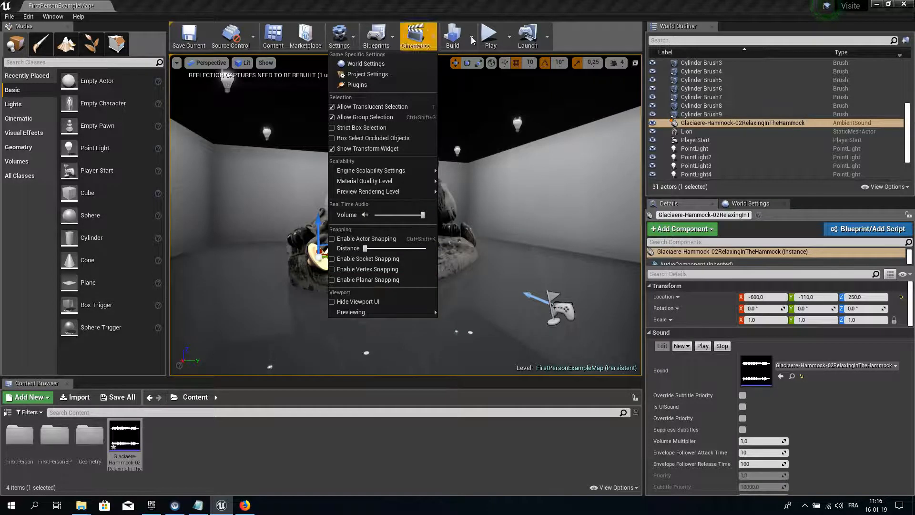
Play the level and walk around the lion statue to check the ambient music, then stop the playback
{"action": "left_click", "coordinate": [490, 35]}
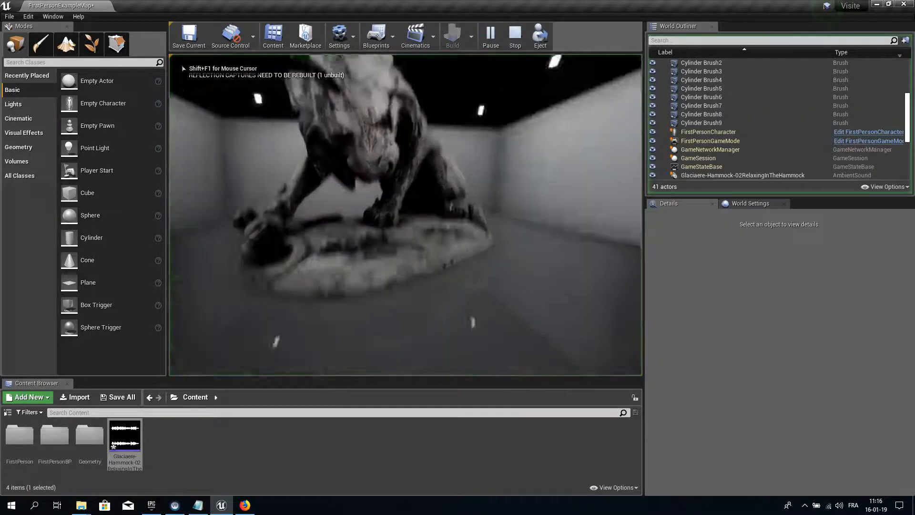
{"action": "key", "text": "Up"}
{"action": "key", "text": "Up"}
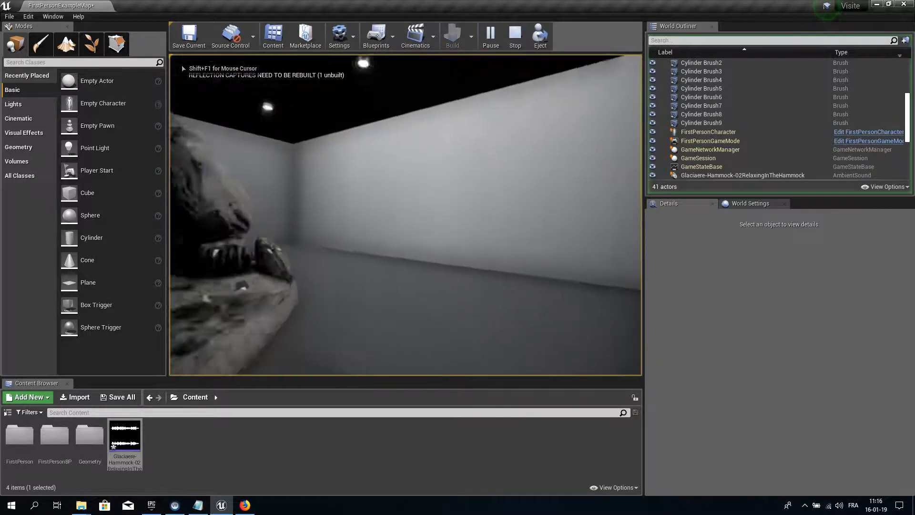
{"action": "key", "text": "Up"}
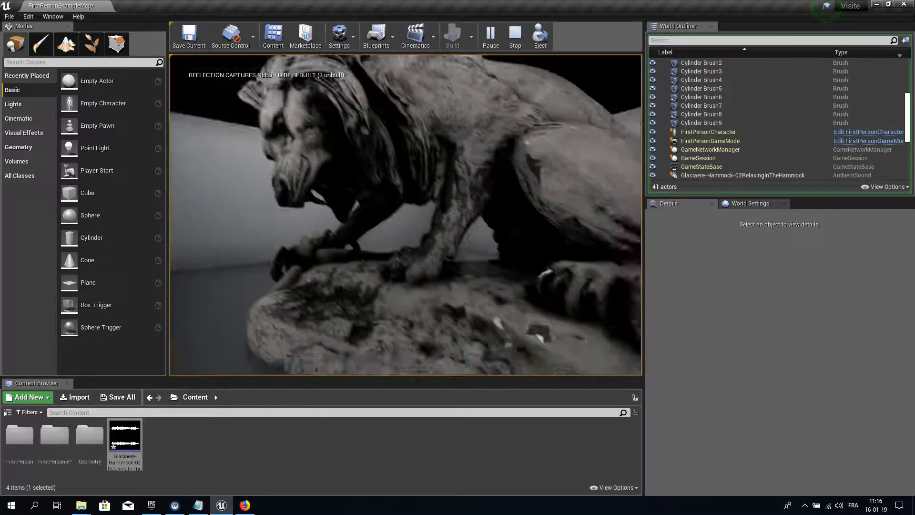
{"action": "key", "text": "Up"}
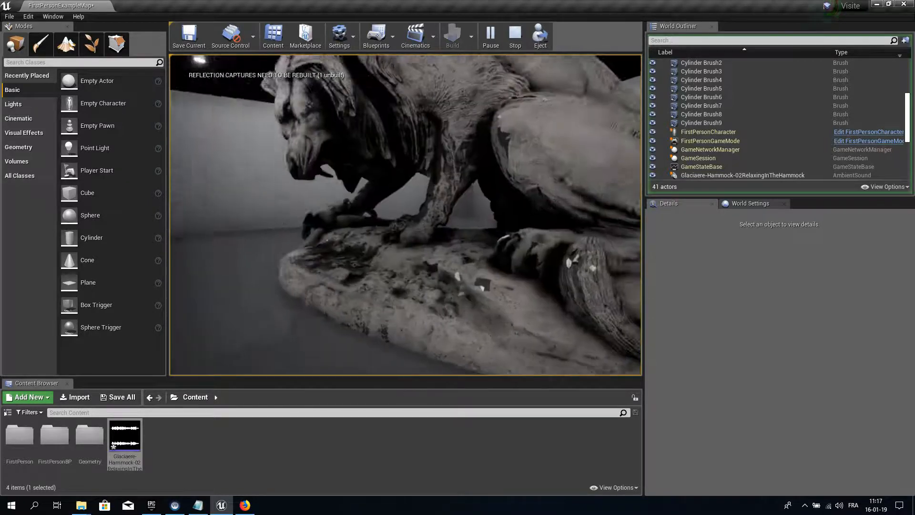
{"action": "key", "text": "Escape"}
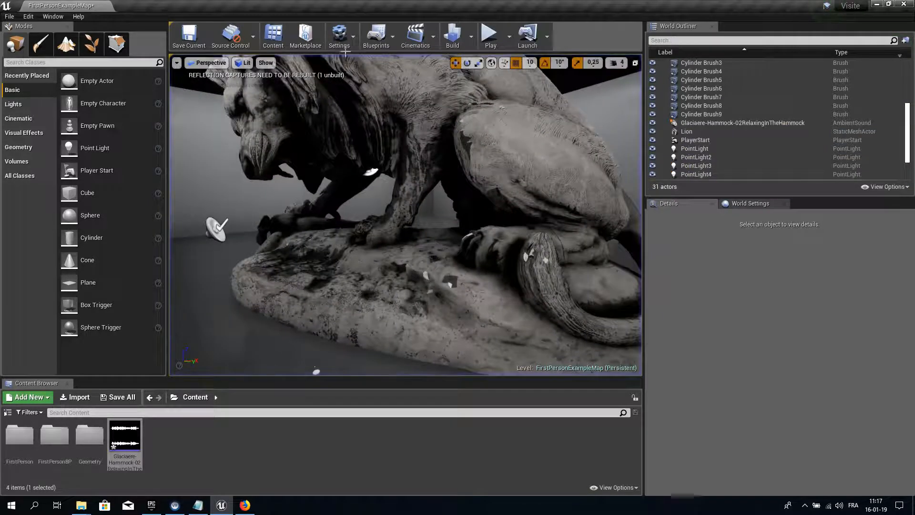
{"action": "left_click", "coordinate": [339, 35]}
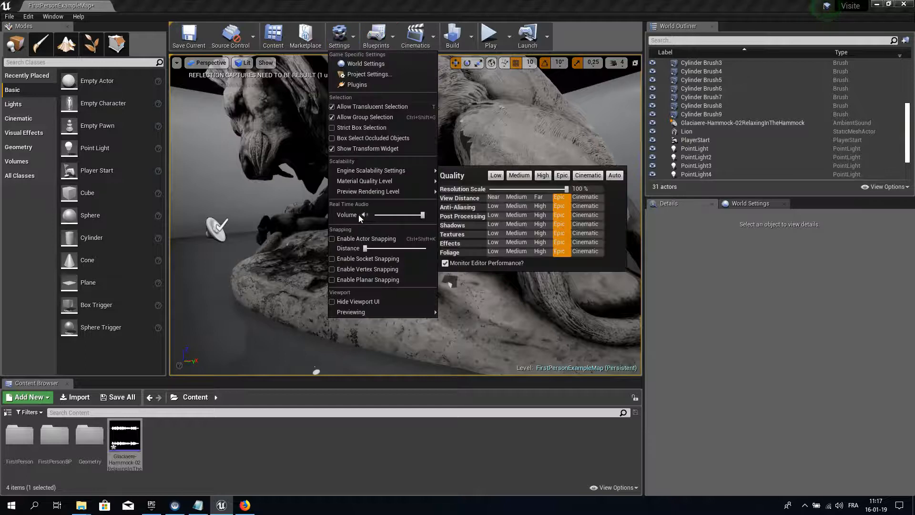
{"action": "left_click", "coordinate": [193, 465]}
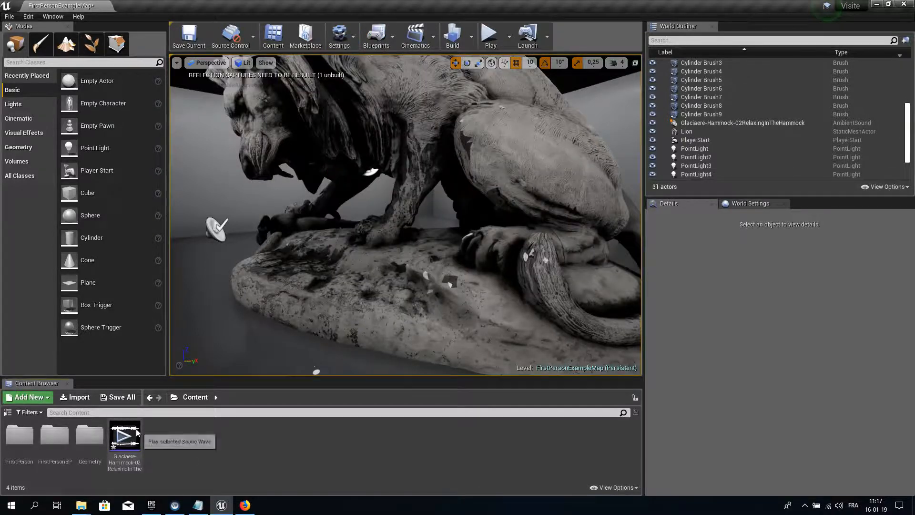
Enable looping on the imported sound wave, set its volume to 0.2, and return to the level
{"action": "double_click", "coordinate": [122, 429]}
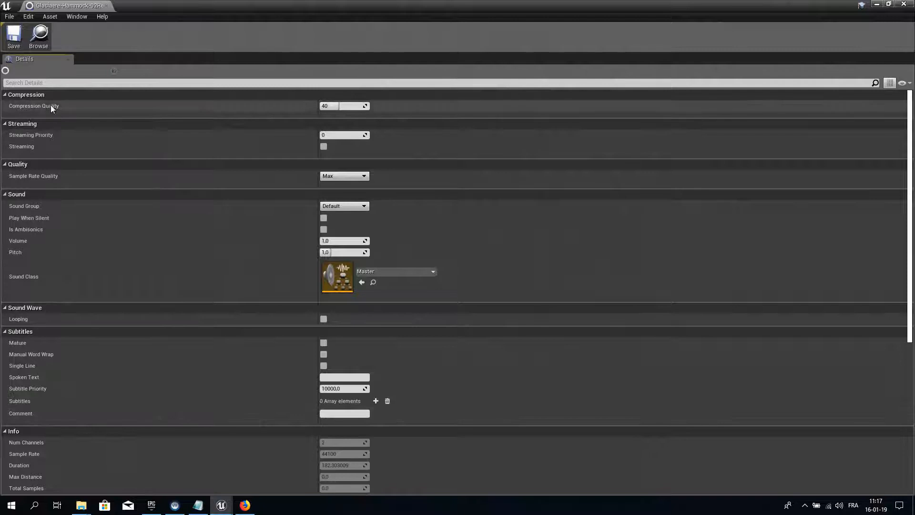
{"action": "mouse_move", "coordinate": [46, 107]}
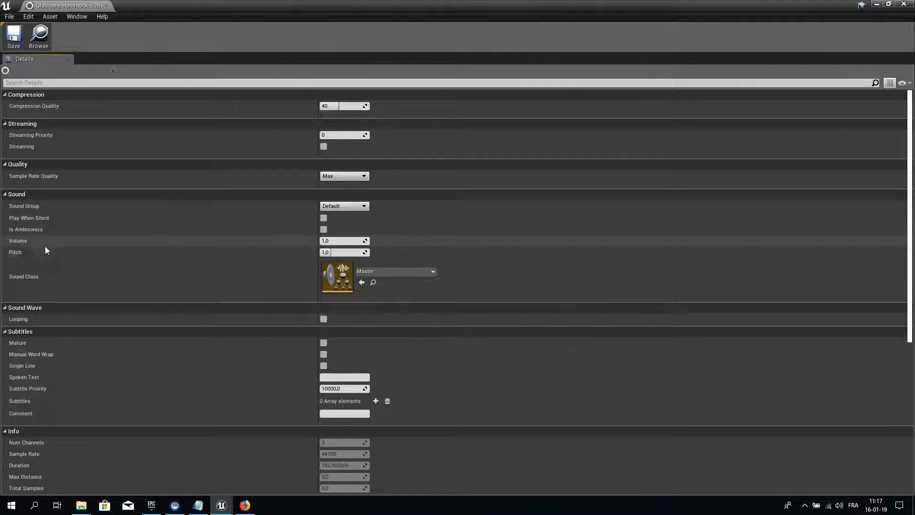
{"action": "mouse_move", "coordinate": [13, 247]}
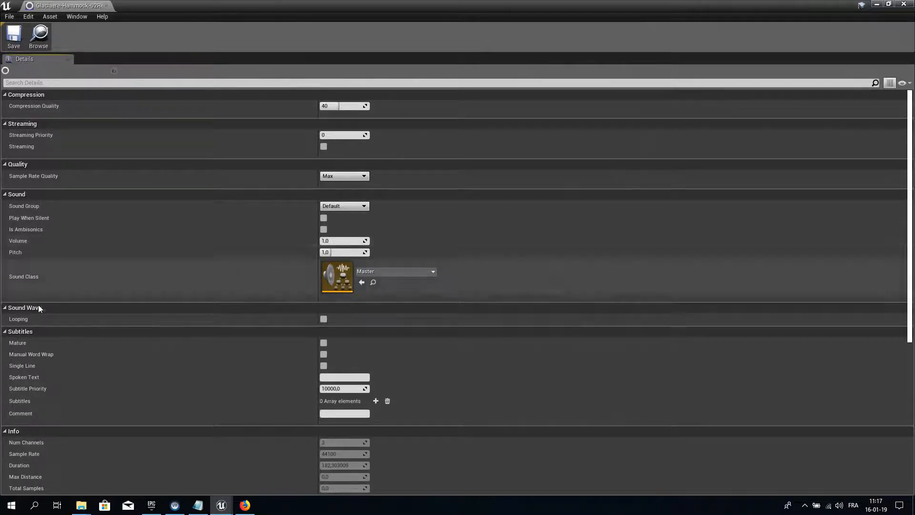
{"action": "left_click", "coordinate": [323, 320]}
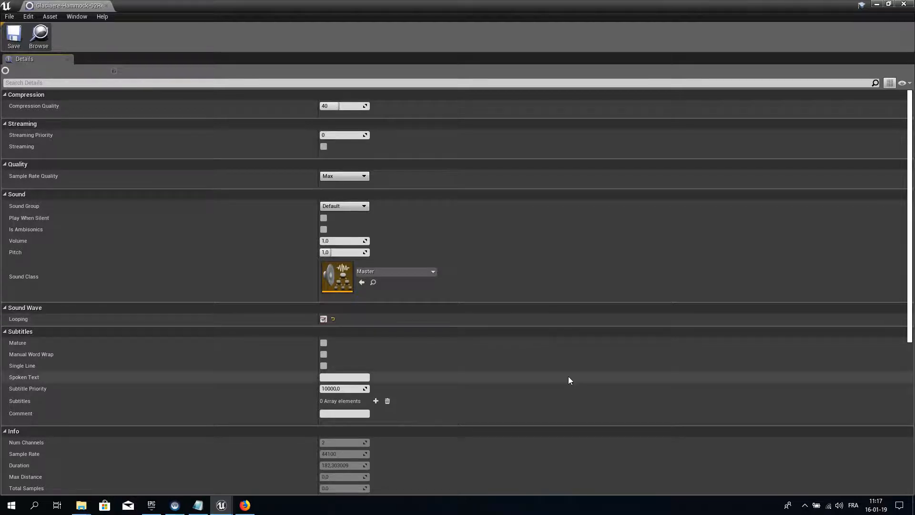
{"action": "left_click", "coordinate": [343, 241]}
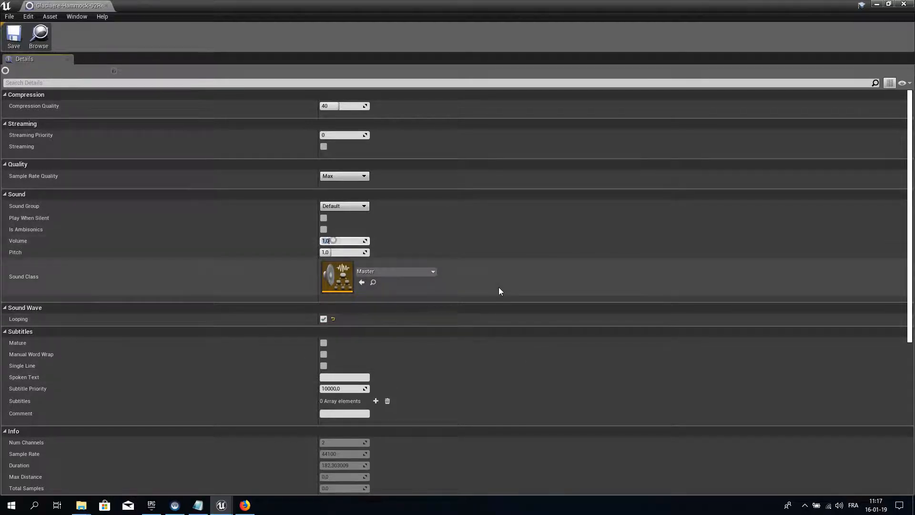
{"action": "type", "text": "0.2"}
{"action": "key", "text": "Return"}
{"action": "left_click", "coordinate": [878, 4]}
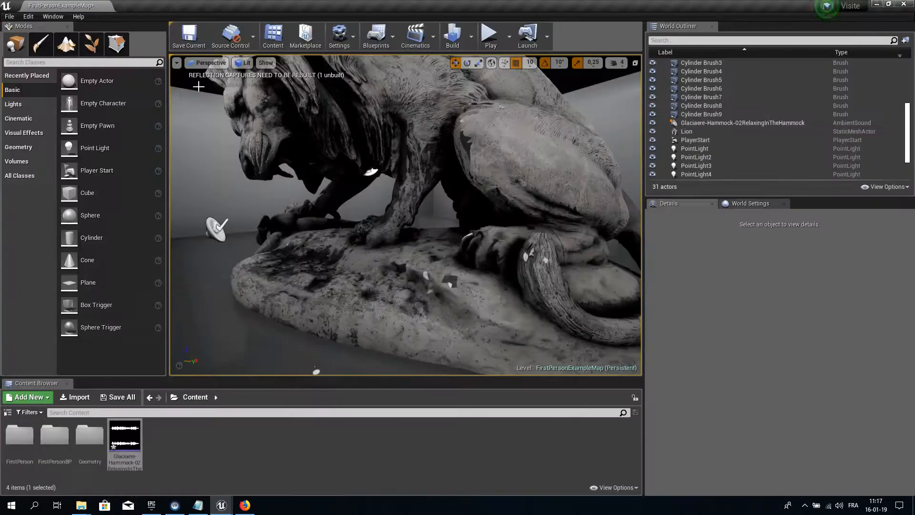
Play the level again and walk through the room to check the quieter looping music, ending the playback when done
{"action": "left_click", "coordinate": [339, 35]}
{"action": "mouse_move", "coordinate": [382, 181]}
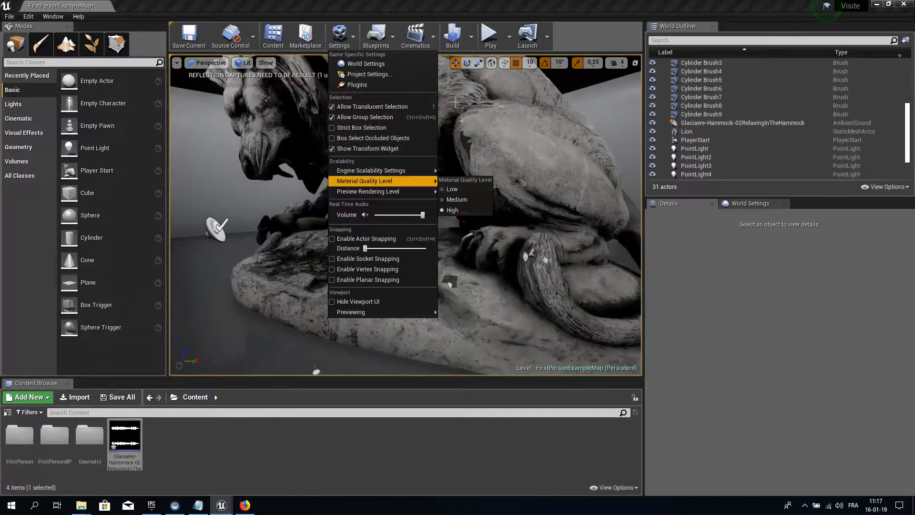
{"action": "left_click", "coordinate": [489, 36]}
{"action": "left_click", "coordinate": [405, 215]}
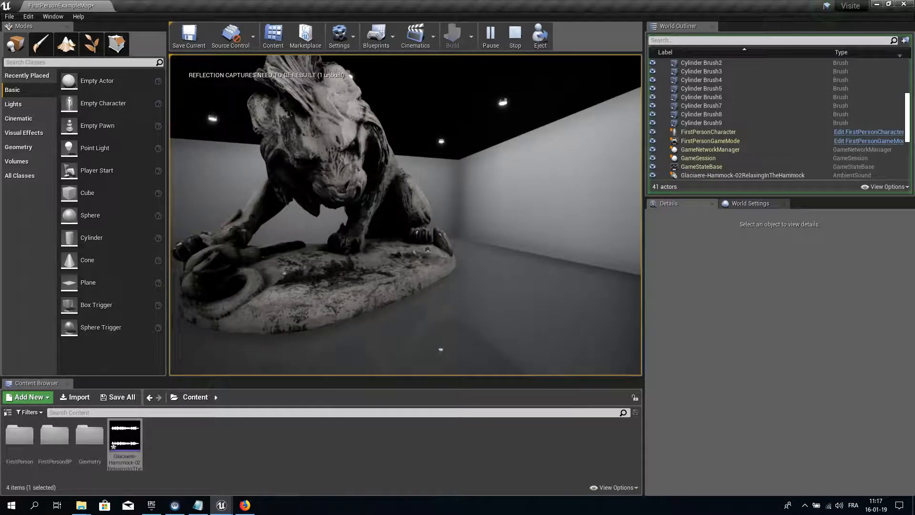
{"action": "key", "text": "Down"}
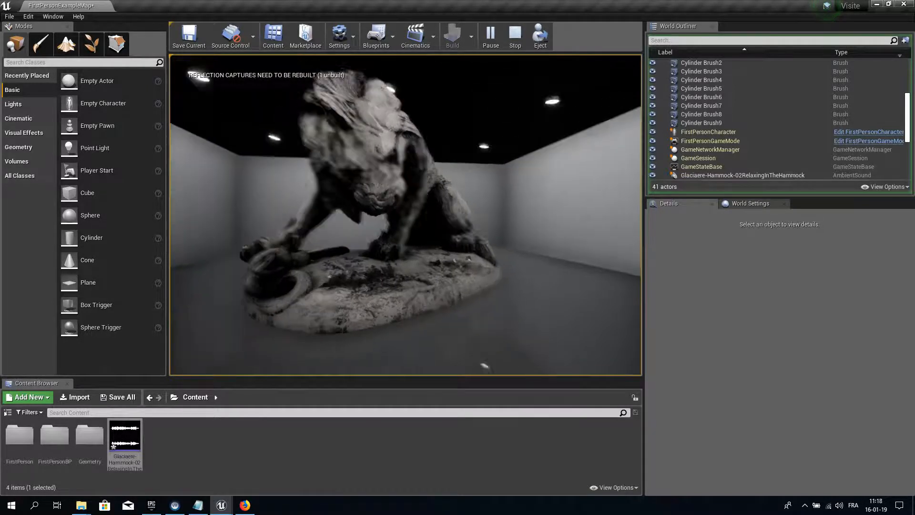
{"action": "key", "text": "Up"}
{"action": "key", "text": "Up"}
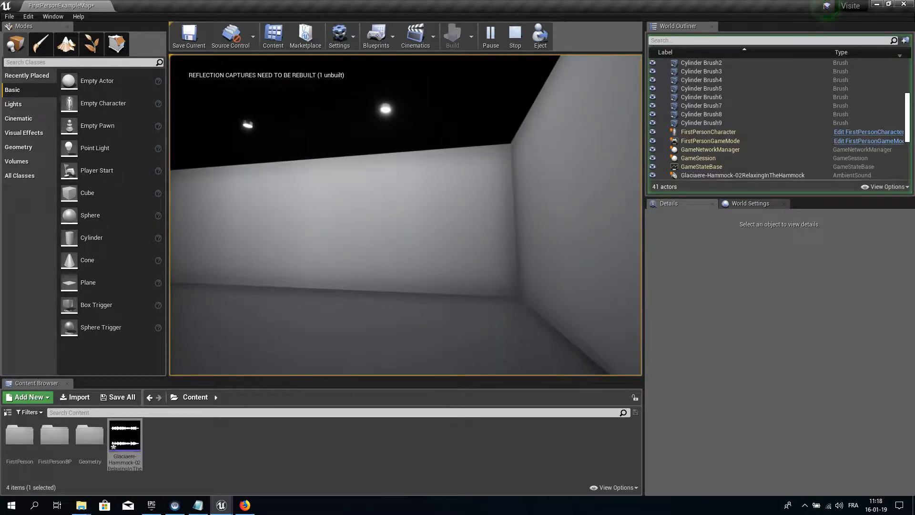
{"action": "key", "text": "Escape"}
Mute the editor's real-time audio
{"action": "left_click", "coordinate": [339, 36]}
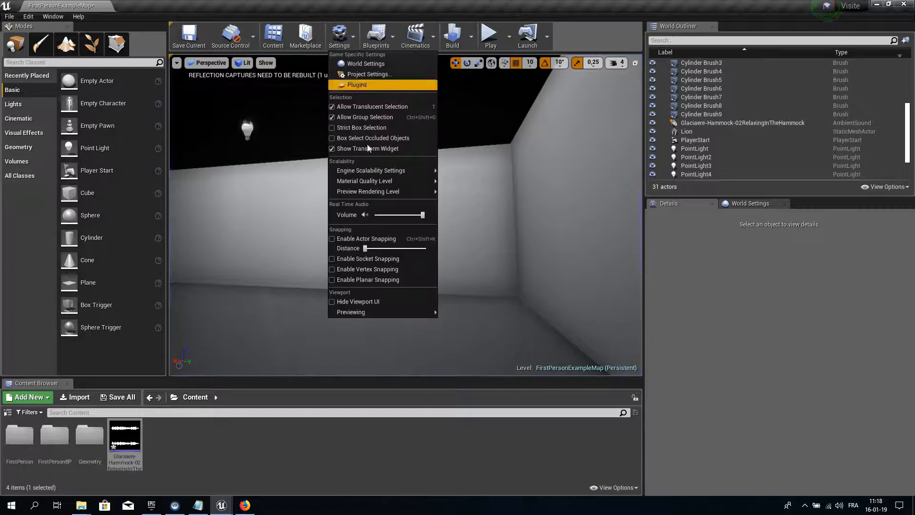
{"action": "left_click", "coordinate": [365, 215]}
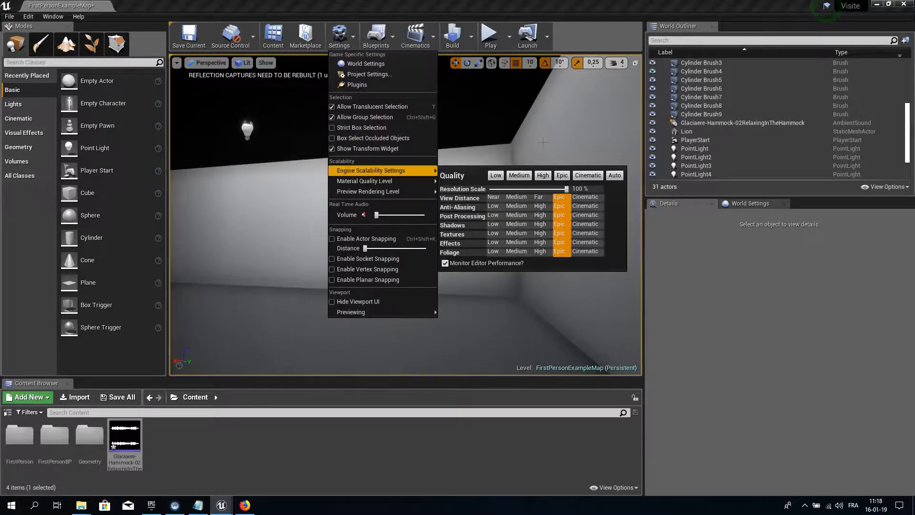